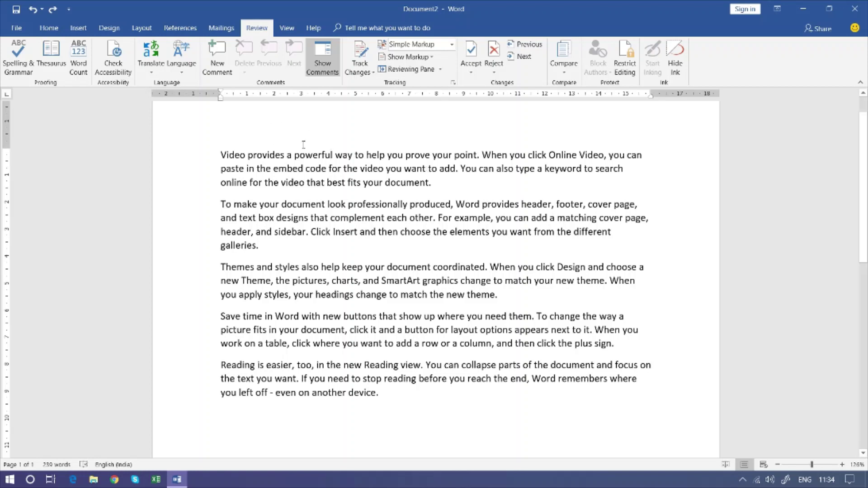
Misspell powerful as powerfuul and your as yowr
drag(296, 155, 334, 156)
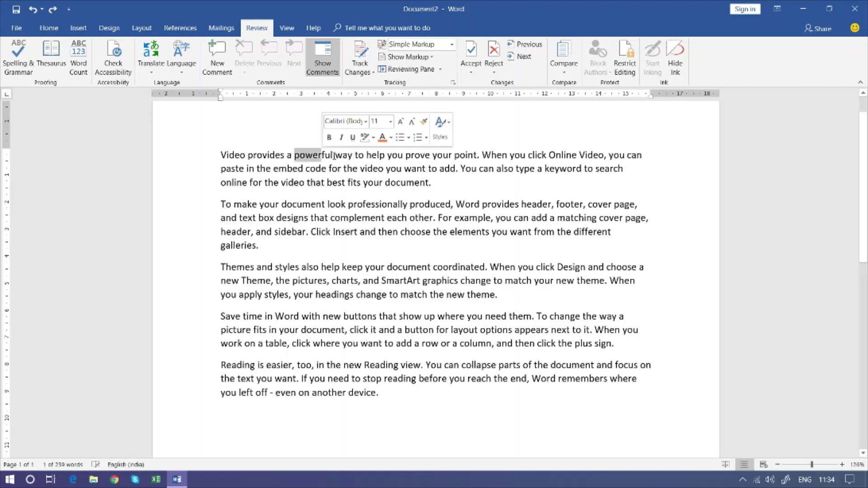
click(333, 156)
text(u)
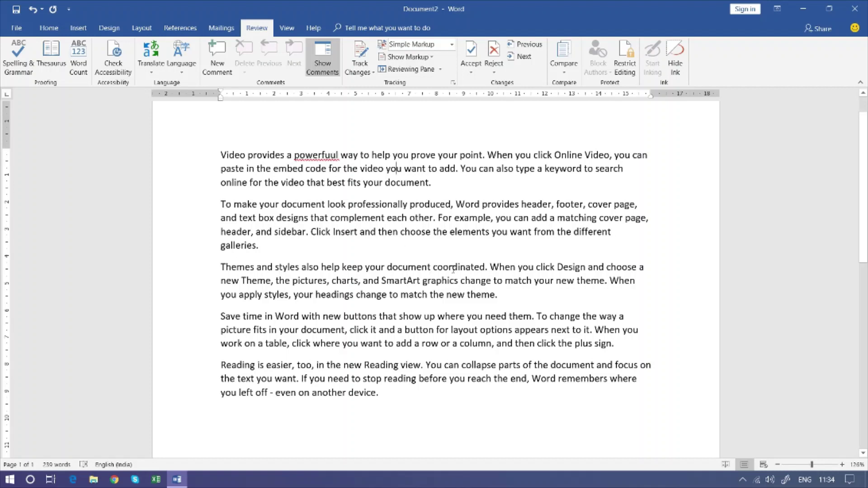
click(382, 268)
key(BackSpace)
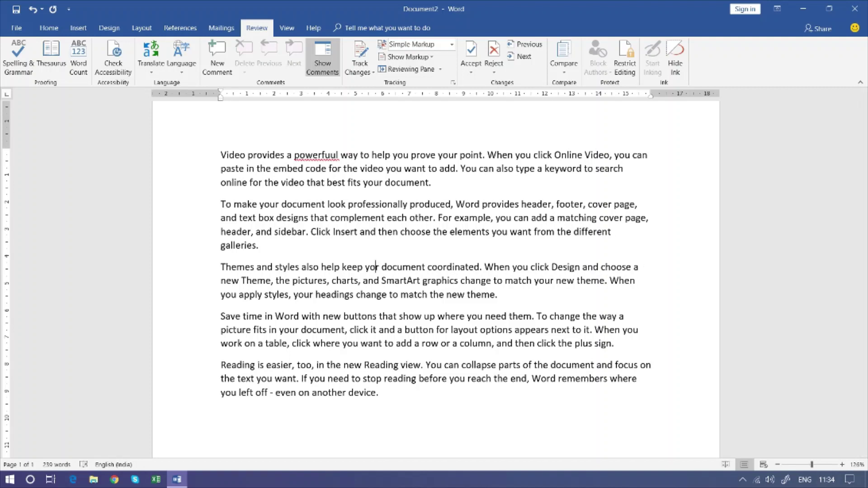
text(w)
Split Themes into 'Theme s', shorten header to hader, and add a space before the comma after produced
click(301, 317)
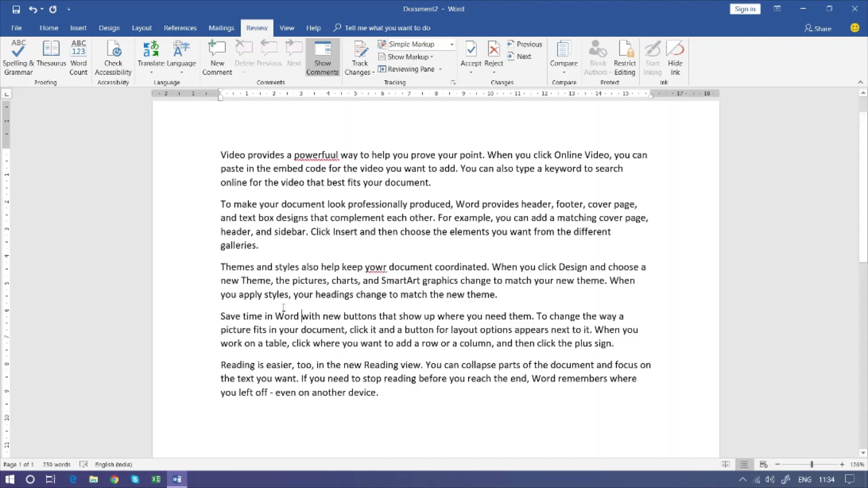
click(251, 268)
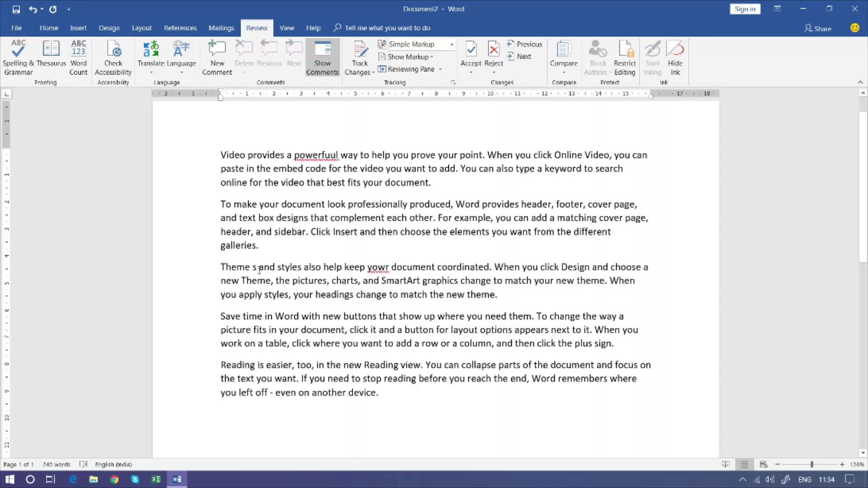
click(259, 268)
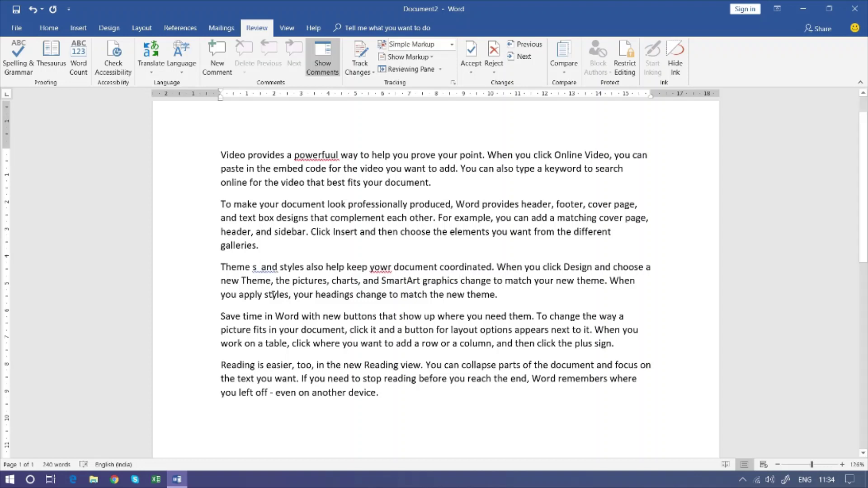
click(273, 295)
click(533, 204)
key(BackSpace)
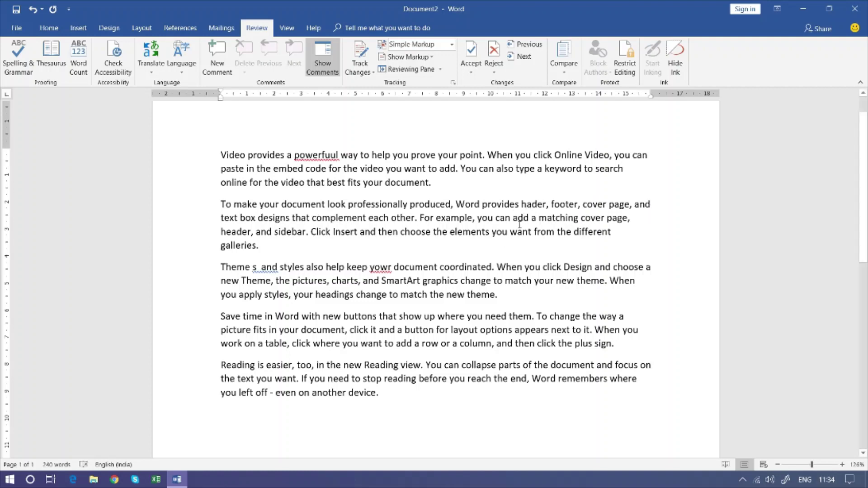
click(452, 206)
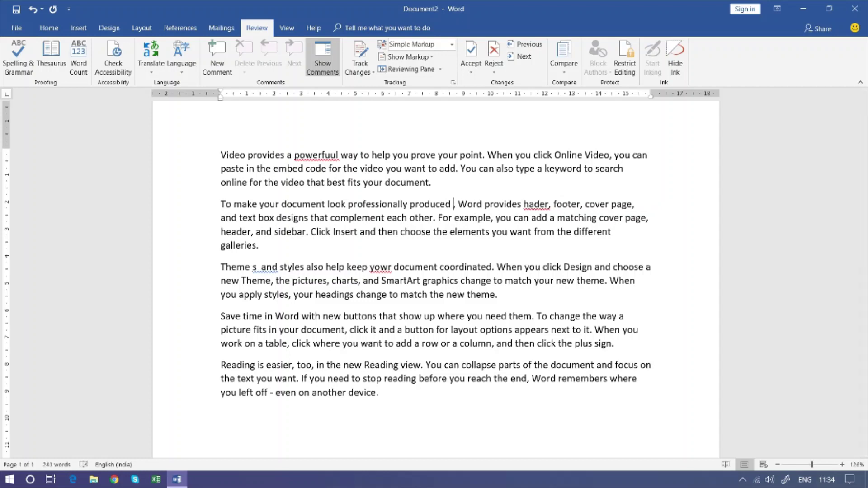
click(450, 232)
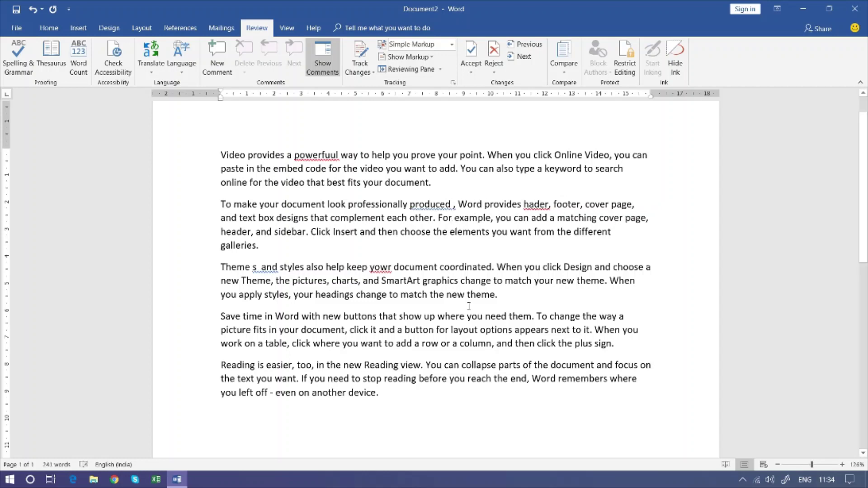
Add stray spaces before the full stops after theme and misspell options as ptions
click(605, 281)
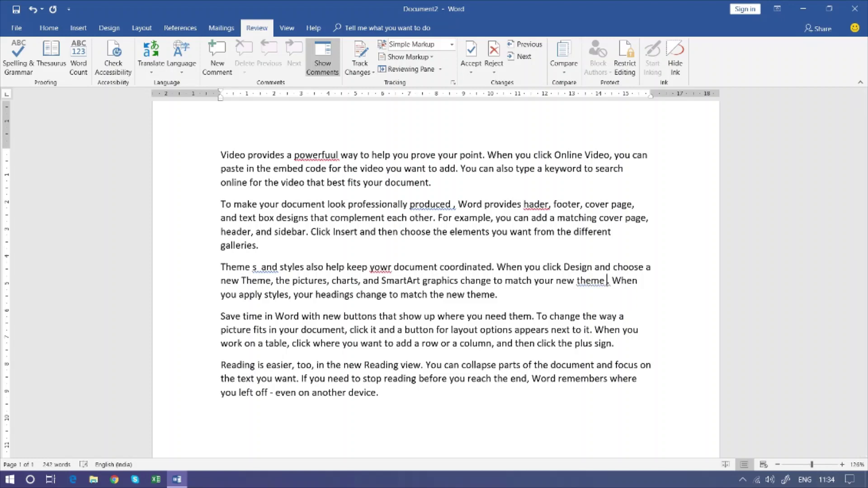
click(590, 330)
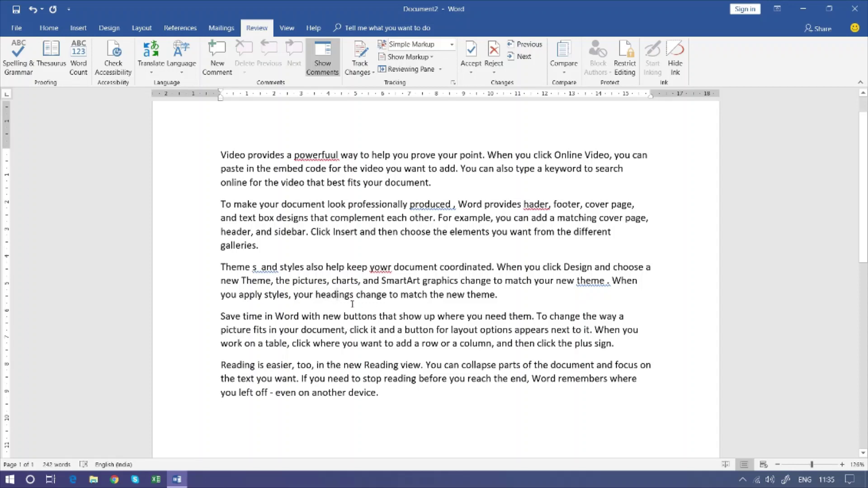
click(497, 294)
click(480, 330)
key(BackSpace)
click(508, 344)
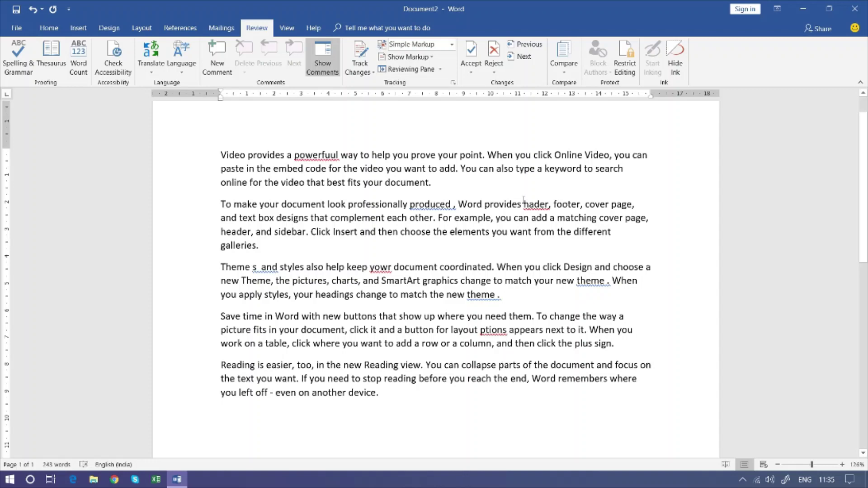
Zoom the page from 126% to 156% and bring the top of the text into view
ctrl+scroll(441, 409, up, 2)
scroll(441, 408, up, 1)
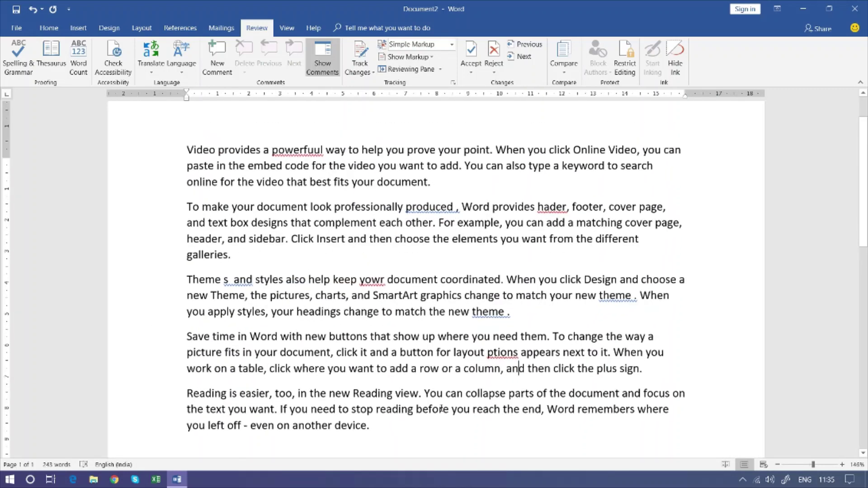
scroll(441, 408, up, 1)
ctrl+scroll(570, 240, up, 1)
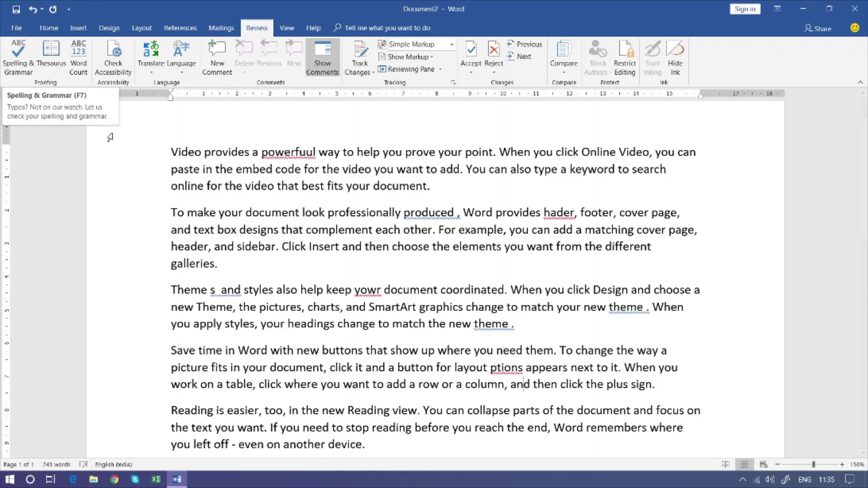
Run Spelling & Grammar from the Review tab and change powerfuul to powerful
click(18, 55)
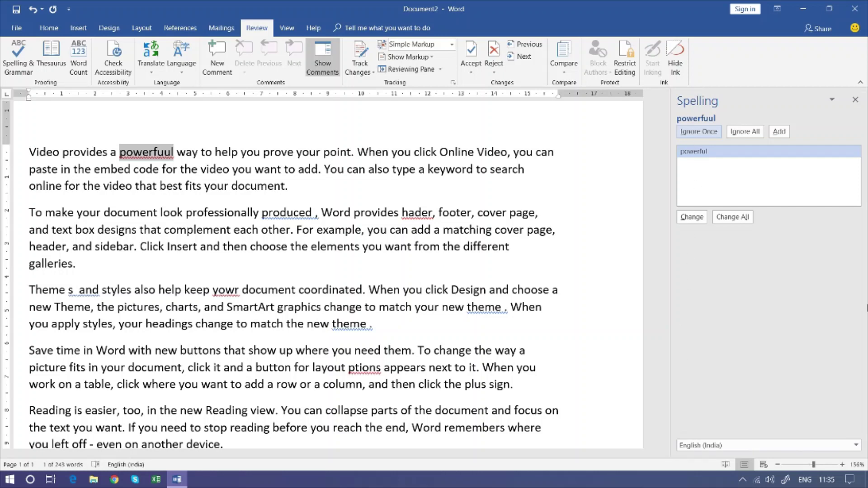
click(856, 100)
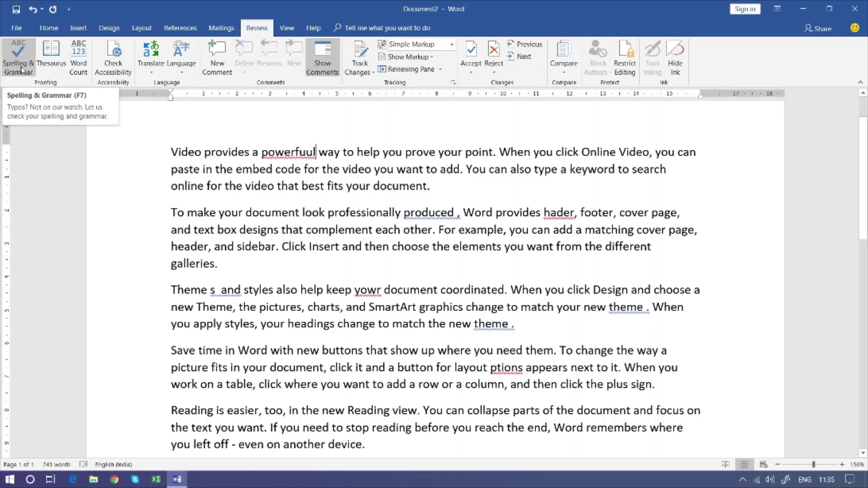
click(21, 68)
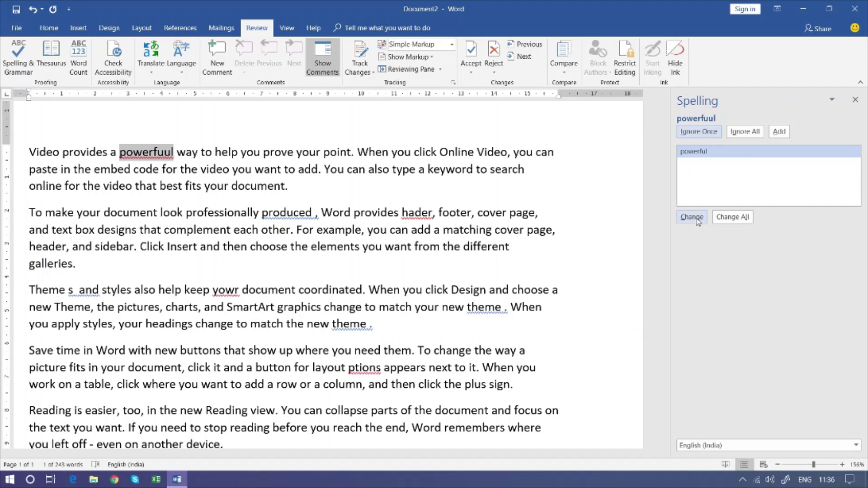
click(692, 217)
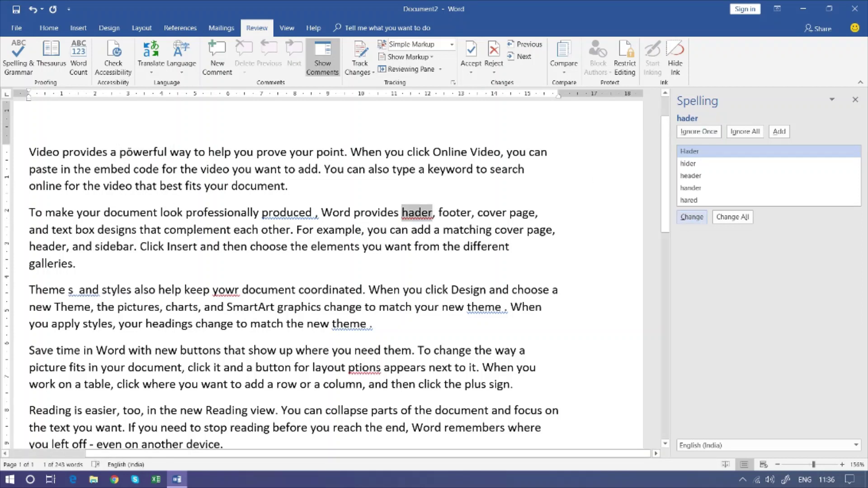
Resume the check and accept the 'produced,' fix, removing the space before the comma
drag(120, 153, 172, 155)
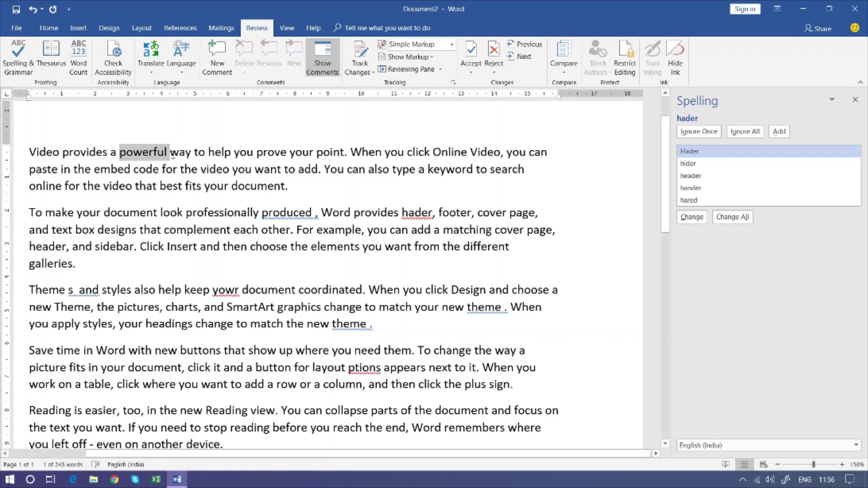
click(402, 230)
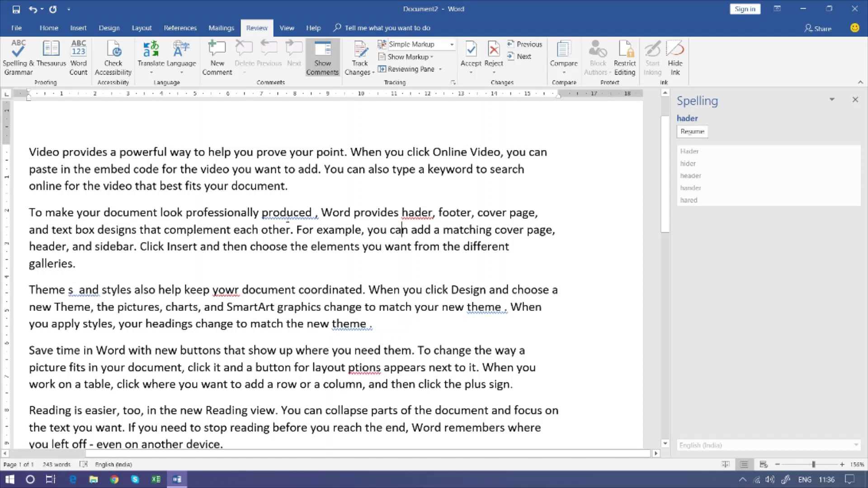
click(287, 220)
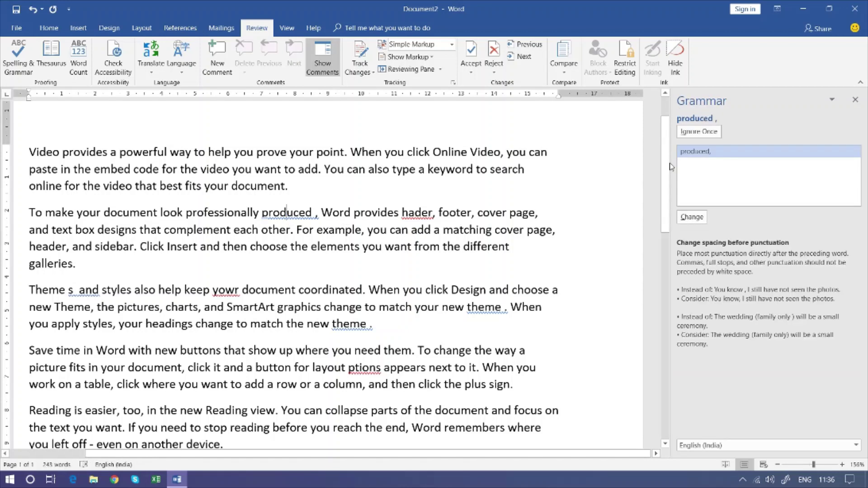
click(697, 156)
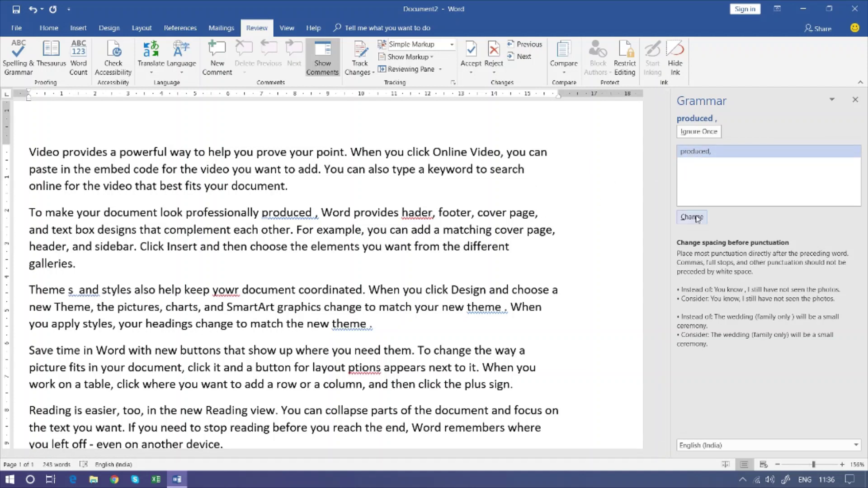
click(698, 218)
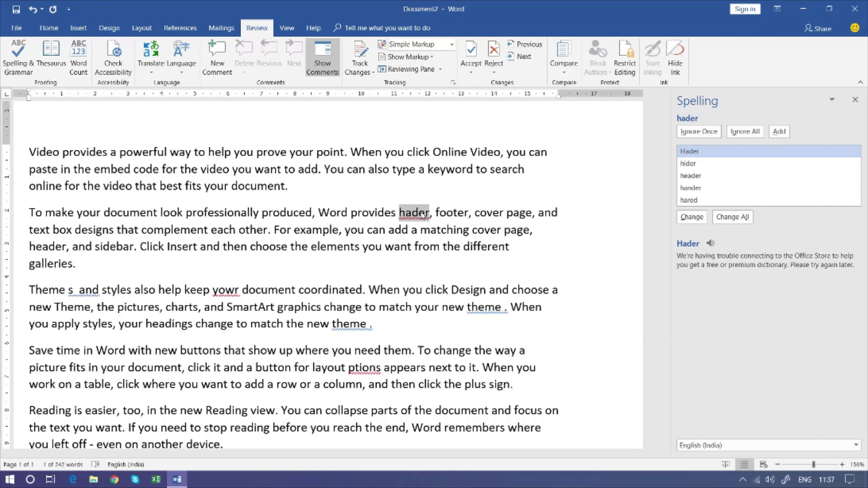
Add a closing name line at the document's end, then delete it, leaving 242 words
scroll(97, 307, down, 5)
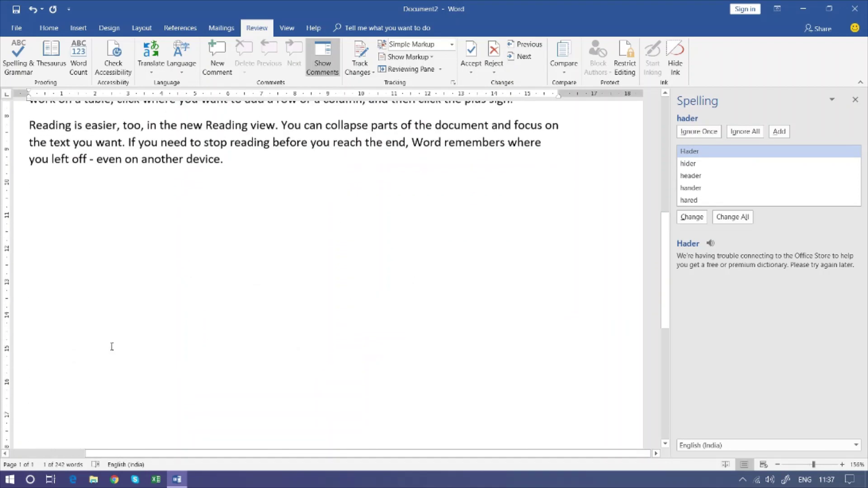
click(40, 179)
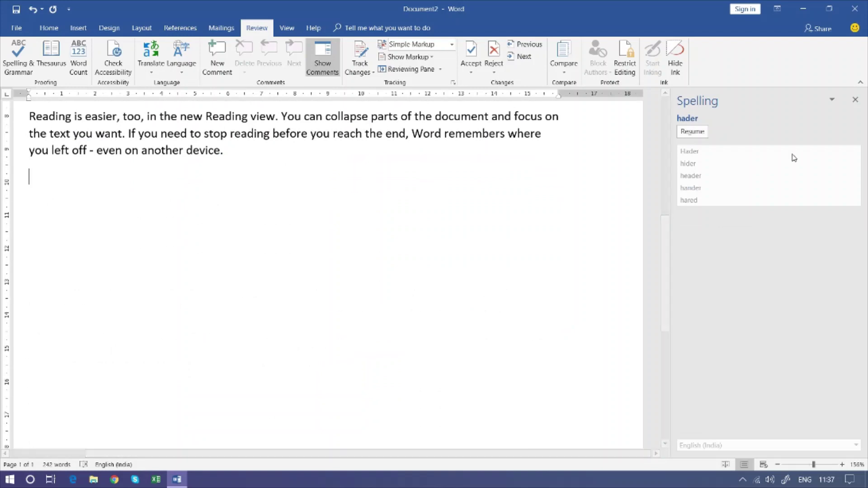
text(Shipra)
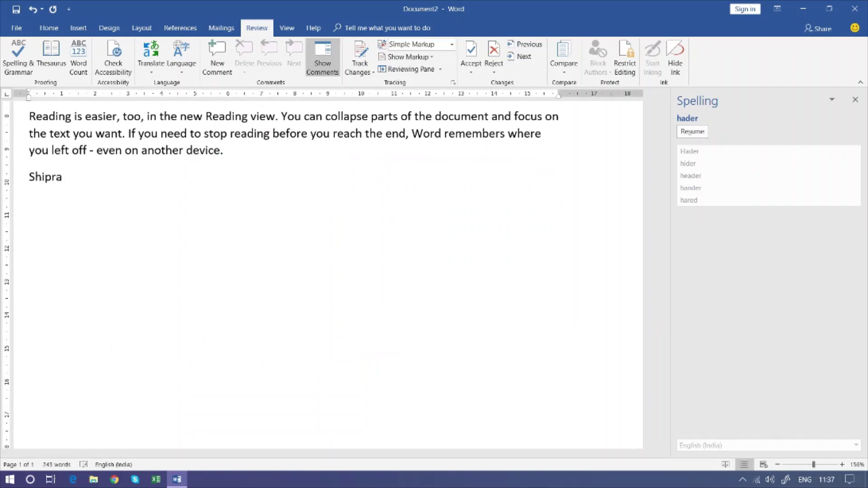
key(Return)
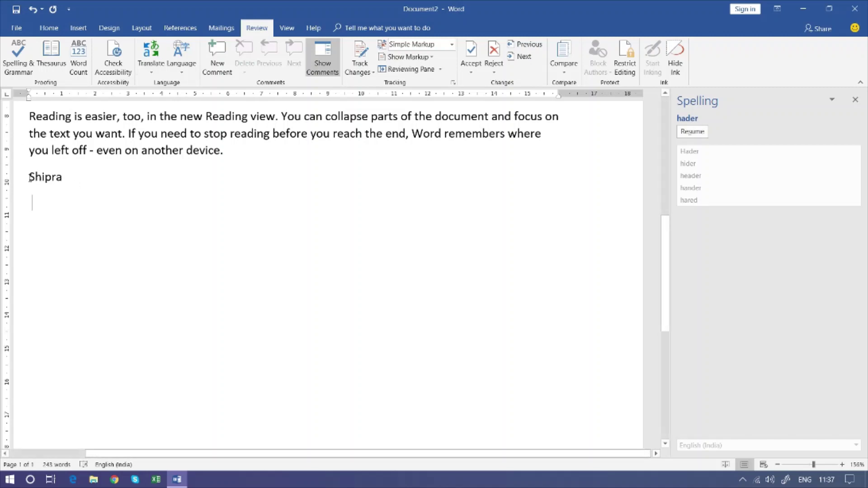
double_click(30, 177)
key(BackSpace)
scroll(108, 192, up, 4)
scroll(181, 189, up, 1)
scroll(255, 186, up, 1)
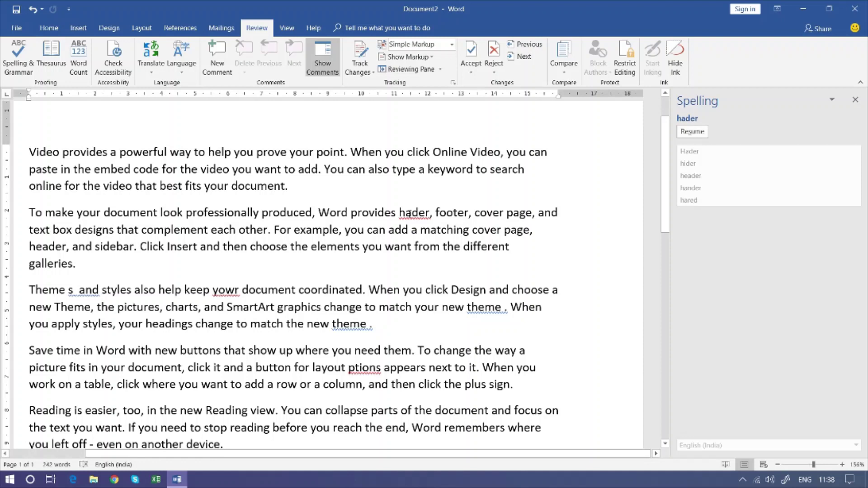
Resume the spelling check and replace hader with the suggested header
click(410, 214)
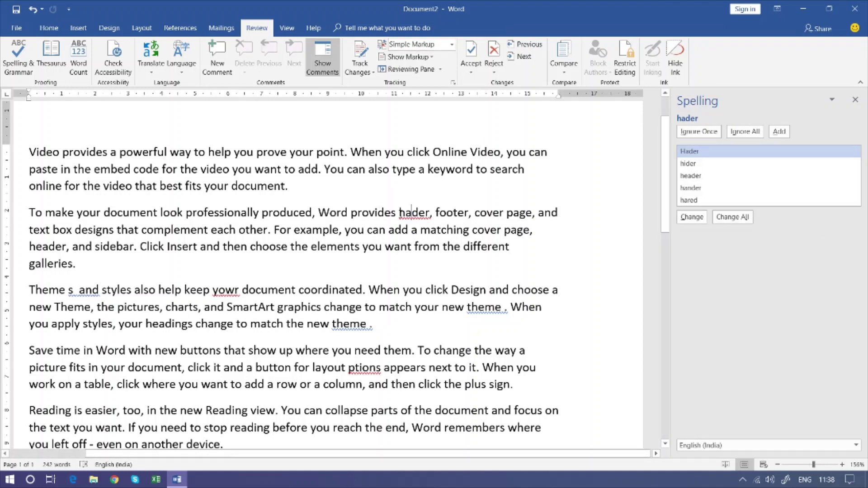
drag(399, 212, 430, 218)
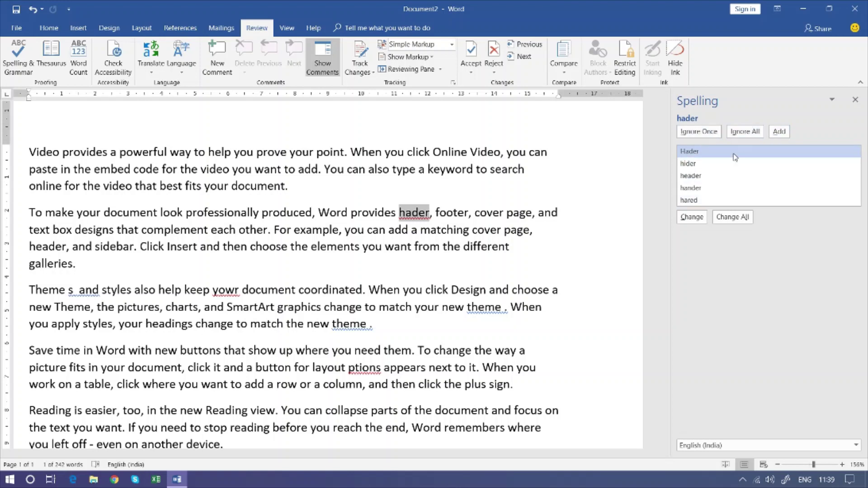
click(699, 176)
click(692, 217)
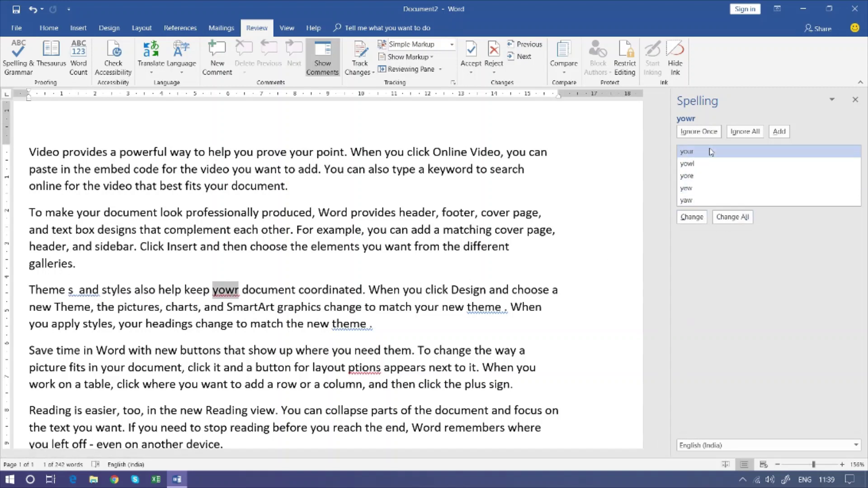
Change yowr to your and remove the extra space after Theme s
click(692, 218)
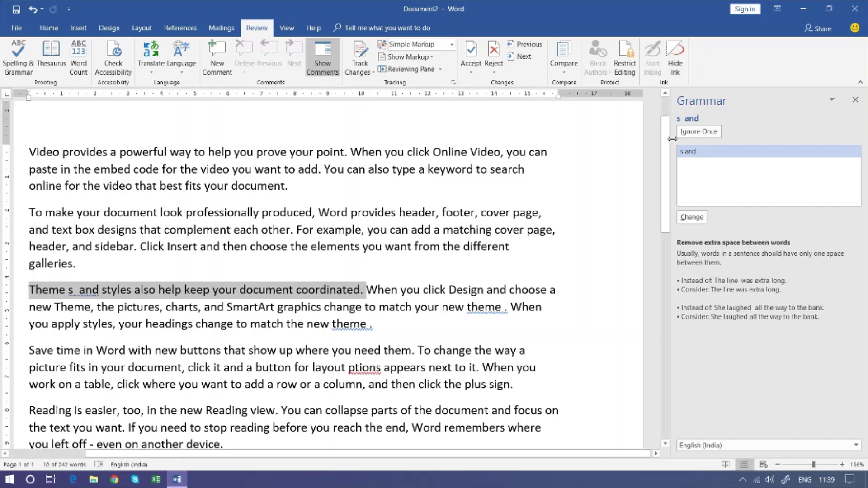
click(693, 217)
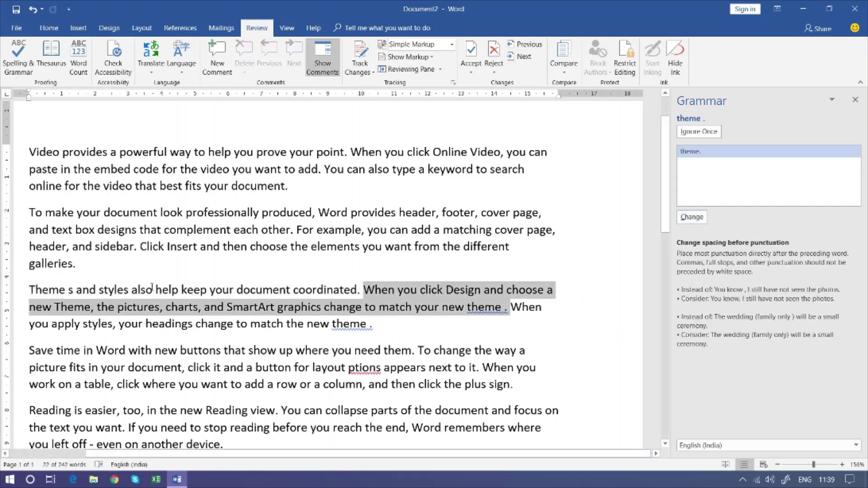
scroll(437, 307, down, 4)
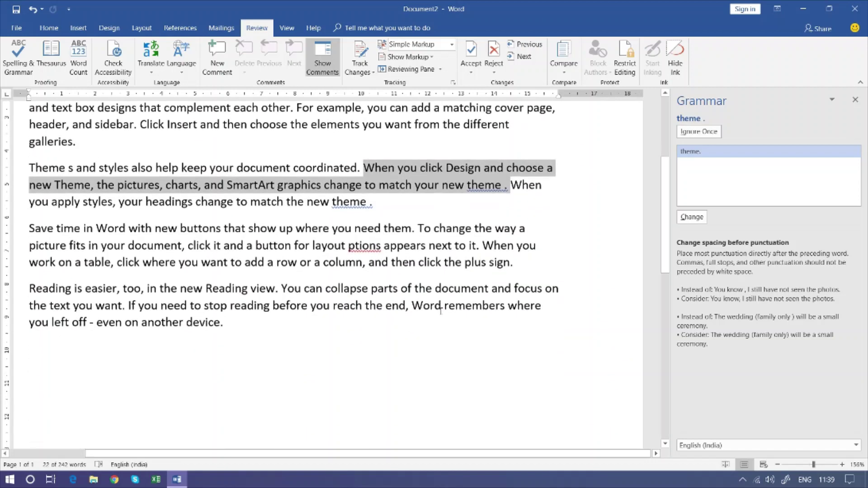
scroll(441, 312, down, 2)
scroll(441, 311, up, 1)
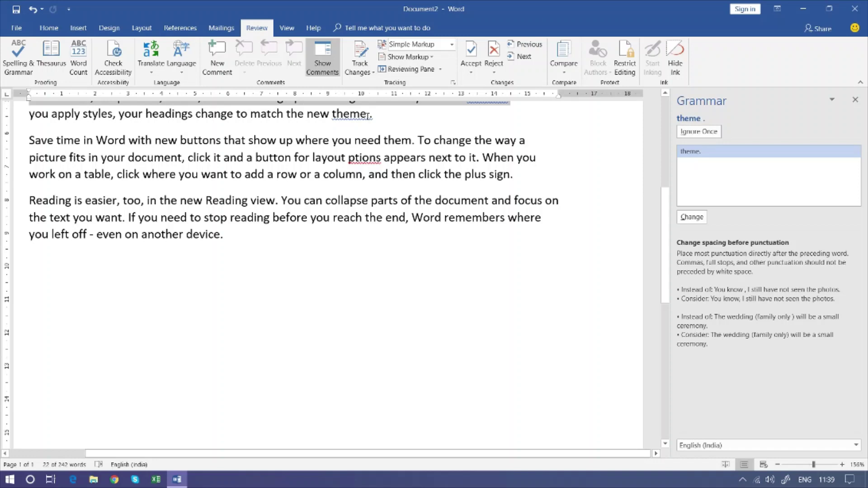
Remove the spaces before both full stops, change ptions to options, and dismiss the completion message
click(700, 153)
click(692, 218)
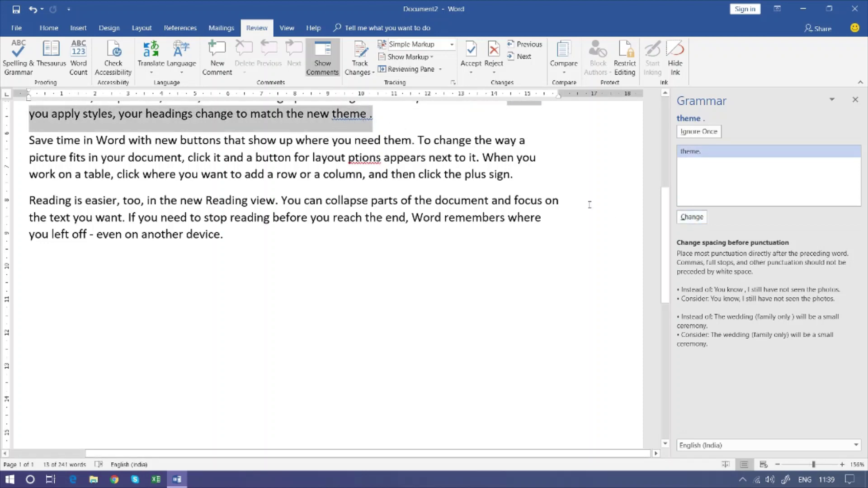
click(692, 217)
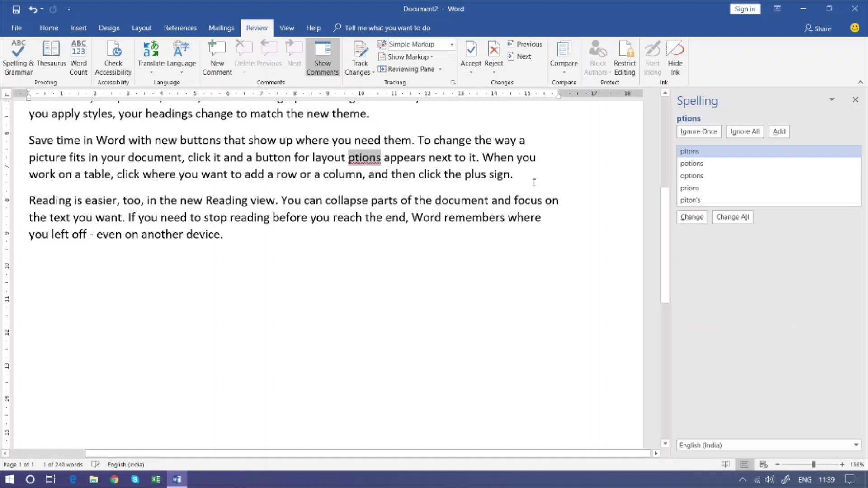
click(698, 177)
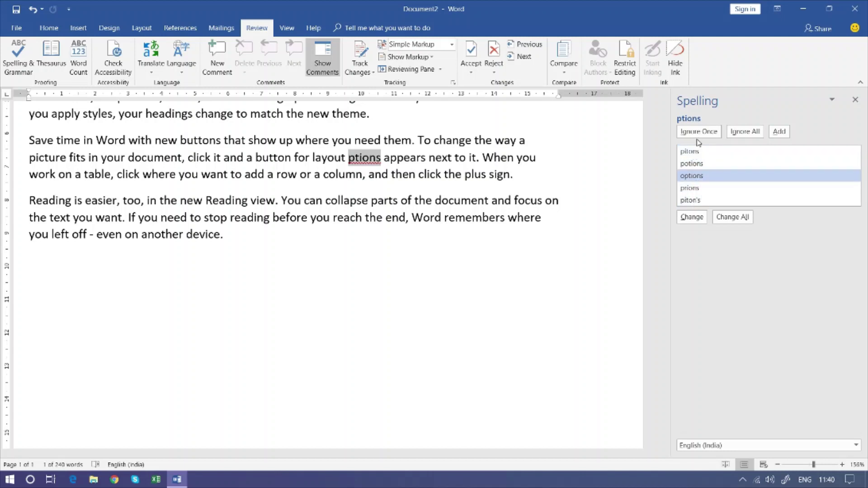
click(692, 218)
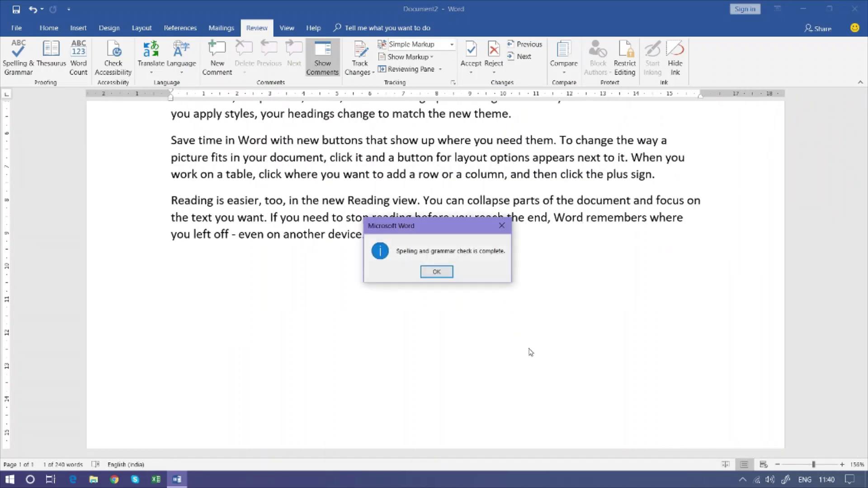
key(Return)
scroll(522, 242, up, 3)
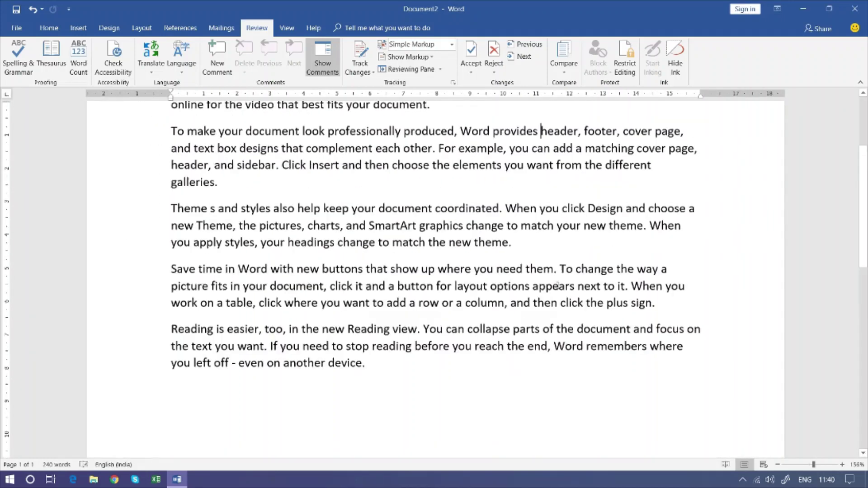
scroll(543, 263, up, 2)
scroll(570, 292, down, 2)
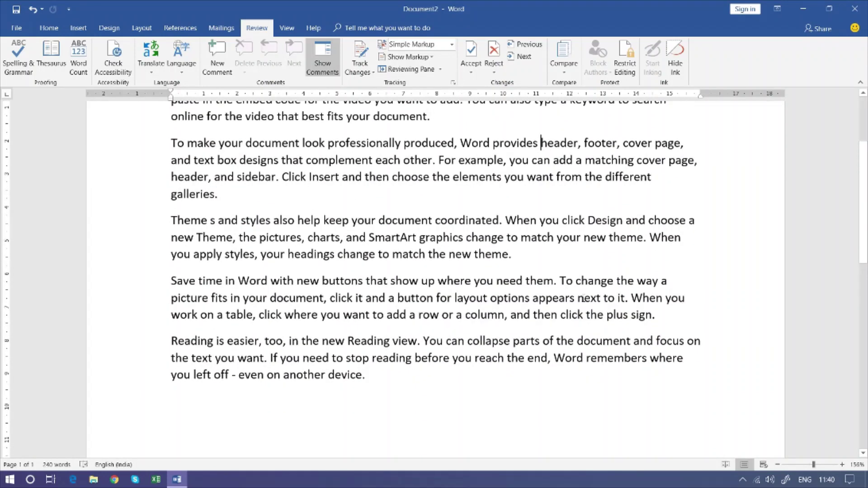
scroll(584, 299, up, 2)
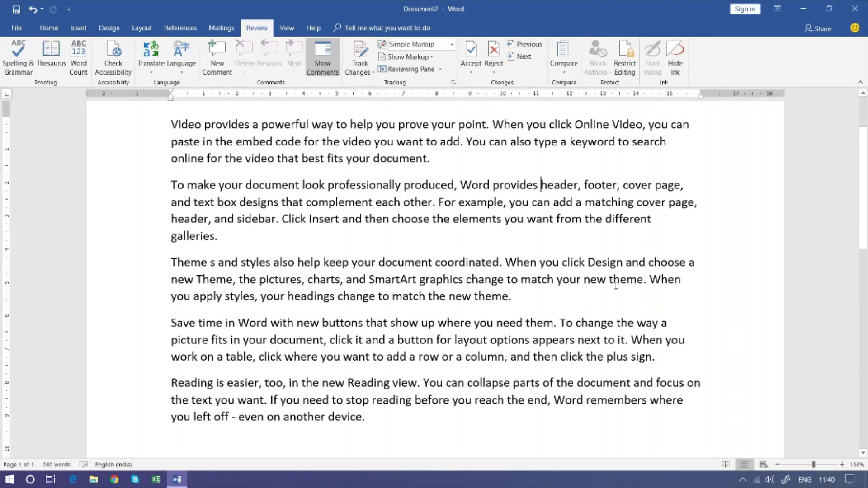
scroll(616, 286, up, 3)
scroll(612, 287, down, 2)
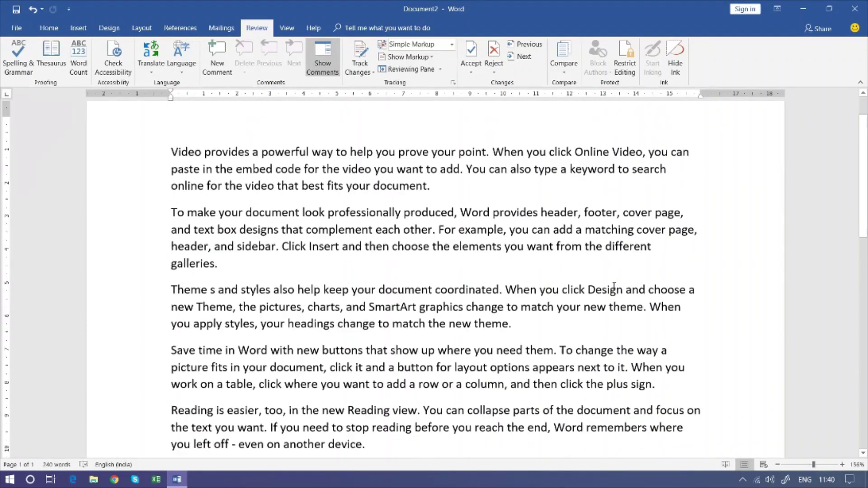
scroll(609, 289, down, 2)
scroll(603, 291, down, 2)
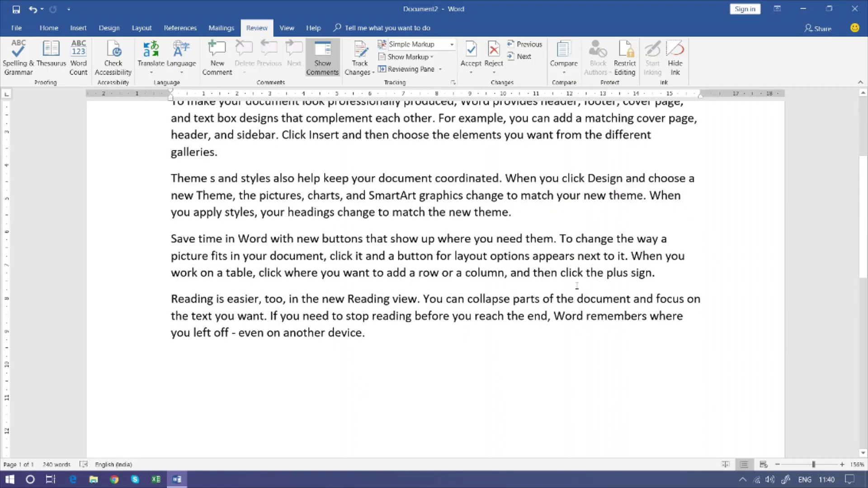
scroll(579, 286, up, 1)
scroll(205, 141, up, 4)
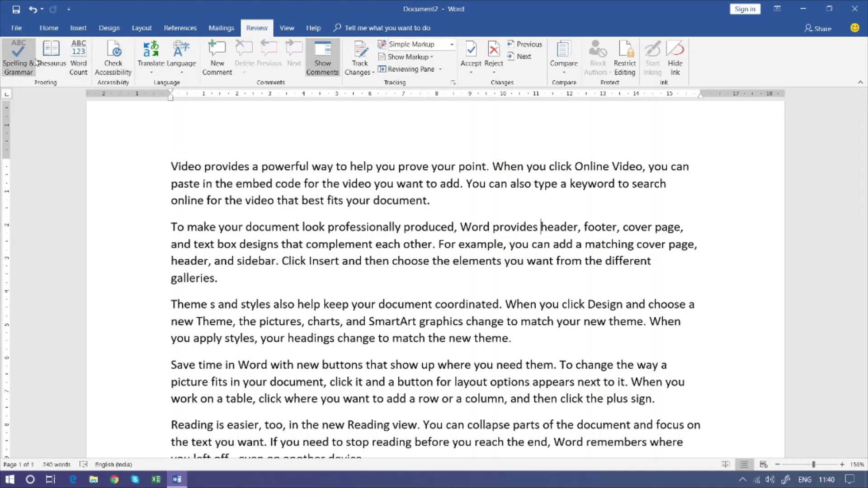
click(23, 65)
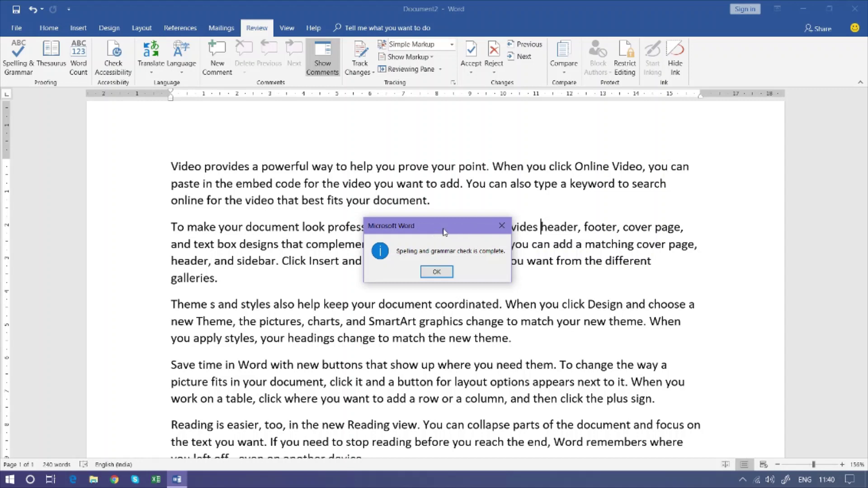
click(502, 226)
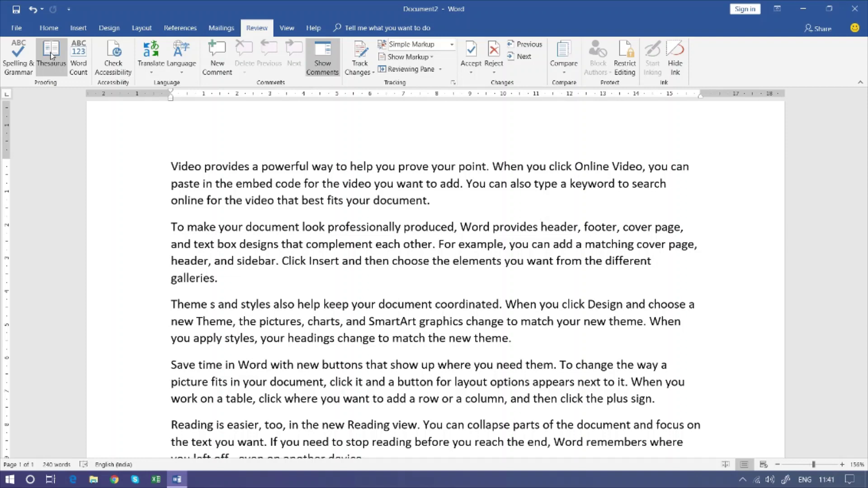
Open the Thesaurus on header, then replace the search term with king
click(53, 59)
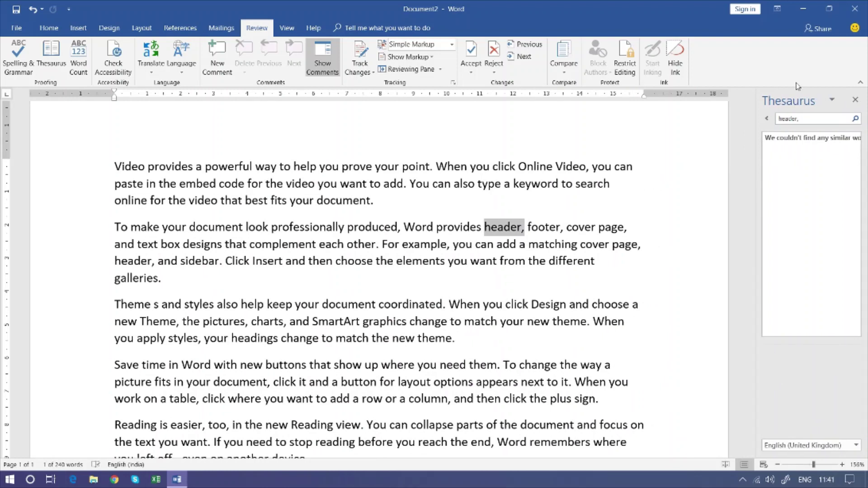
click(790, 119)
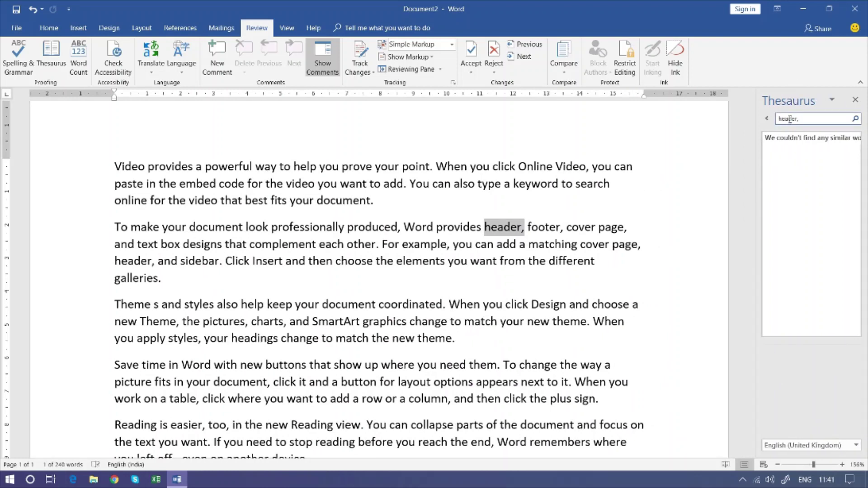
key(ctrl+a)
key(BackSpace)
click(856, 119)
Browse the synonyms for king and close the Thesaurus pane
scroll(825, 222, down, 5)
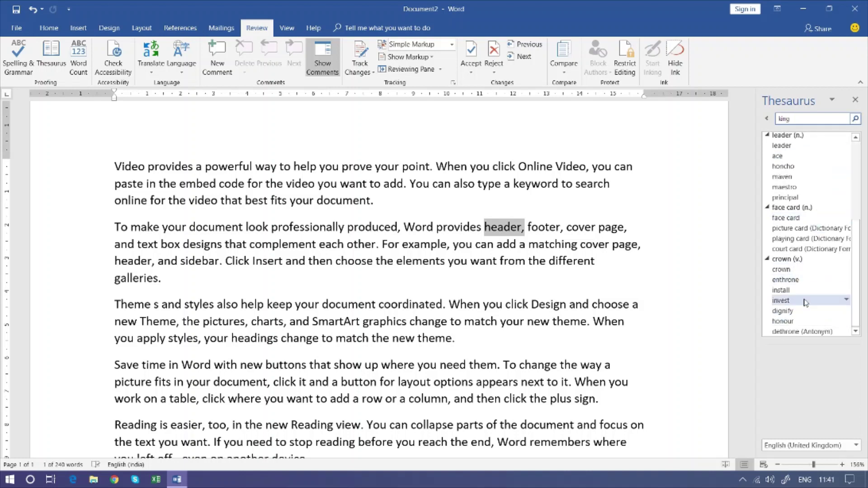
scroll(791, 294, up, 5)
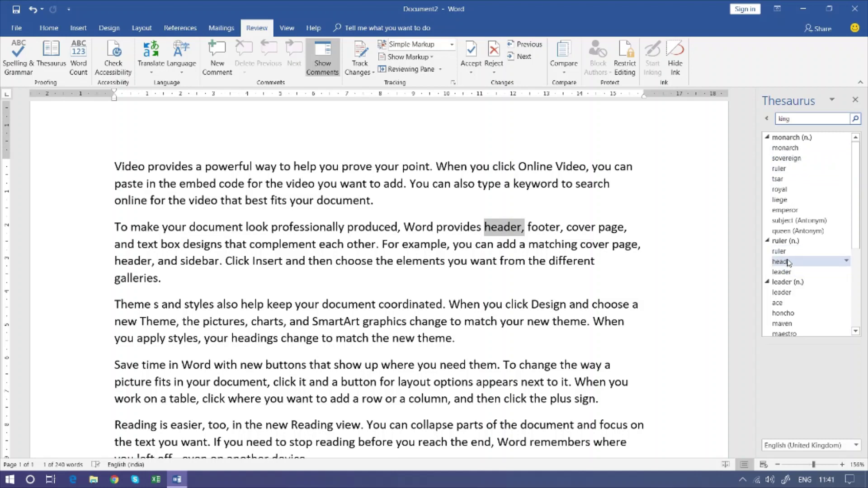
scroll(789, 262, down, 3)
scroll(791, 261, down, 2)
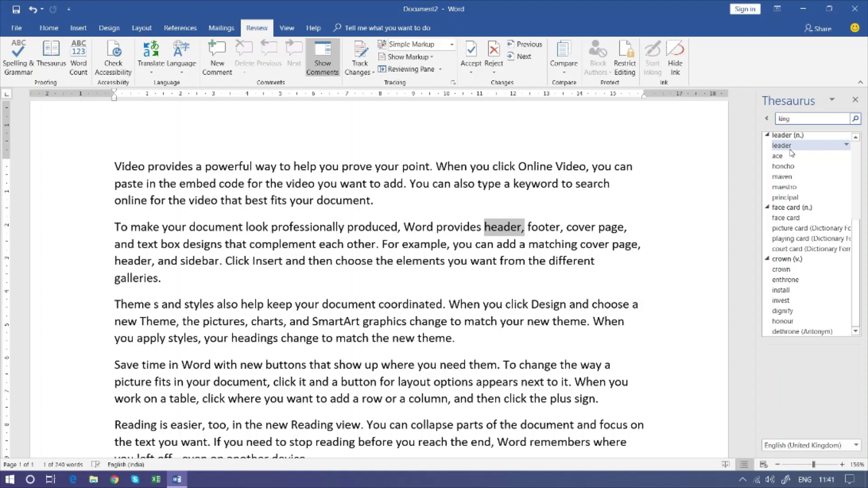
click(855, 99)
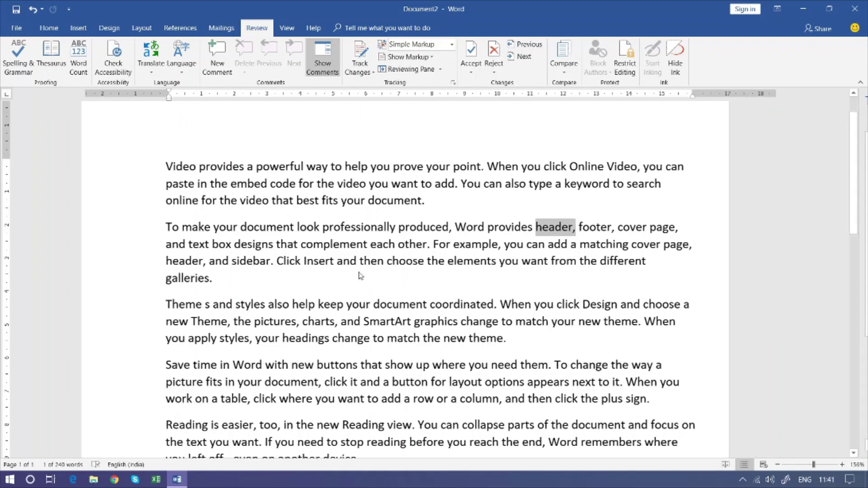
scroll(470, 319, down, 3)
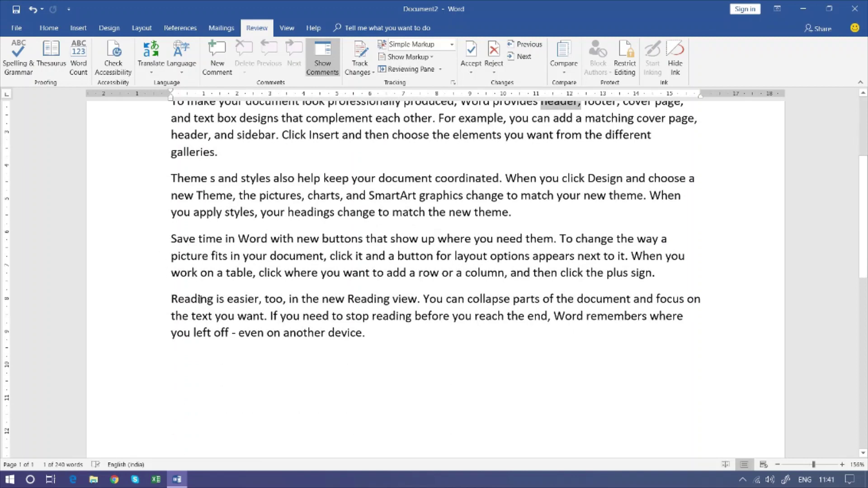
drag(171, 300, 215, 302)
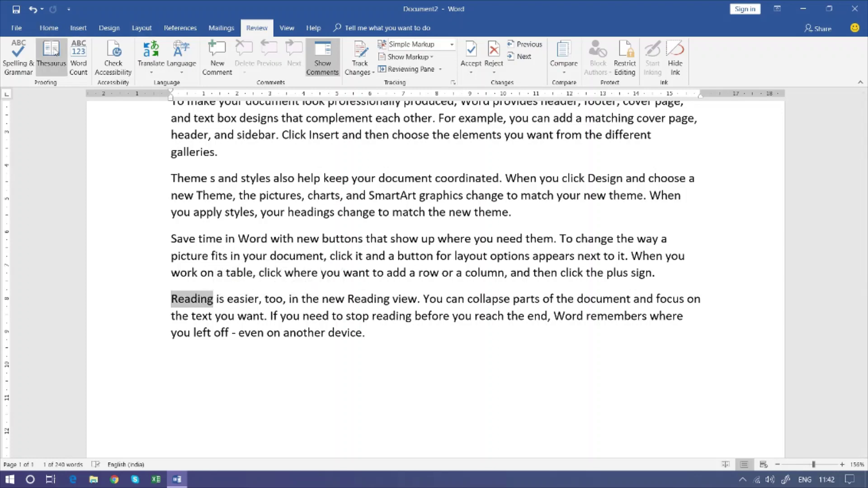
click(67, 59)
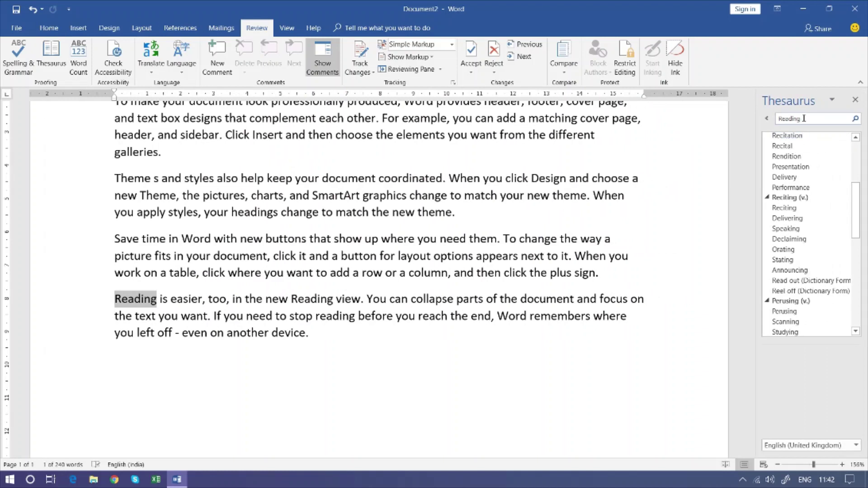
scroll(814, 217, down, 2)
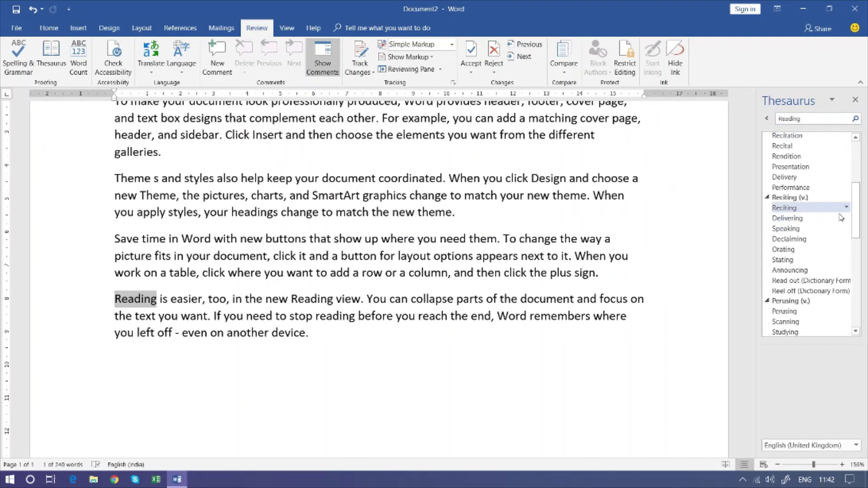
scroll(824, 220, down, 4)
scroll(834, 220, down, 4)
scroll(828, 220, down, 3)
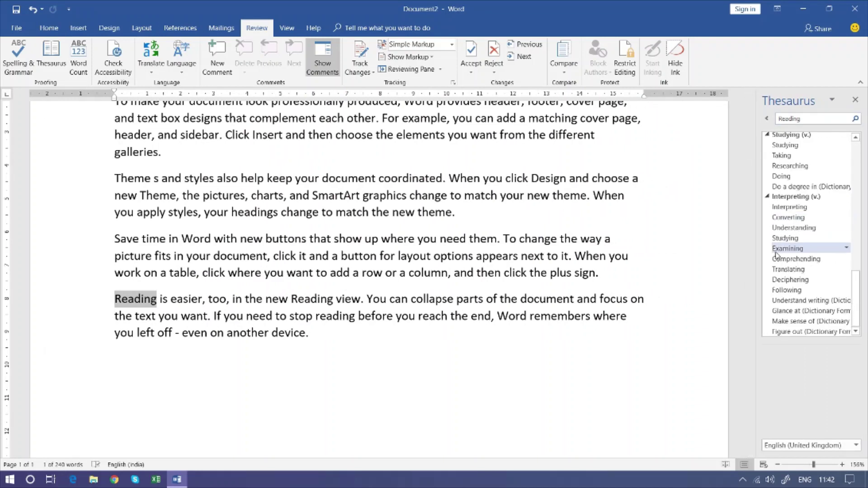
scroll(787, 282, up, 5)
scroll(787, 281, up, 3)
scroll(782, 274, up, 3)
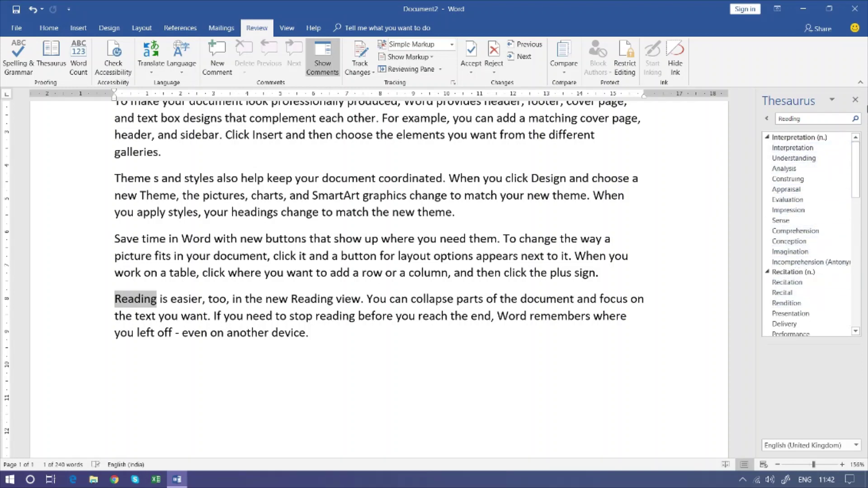
click(857, 100)
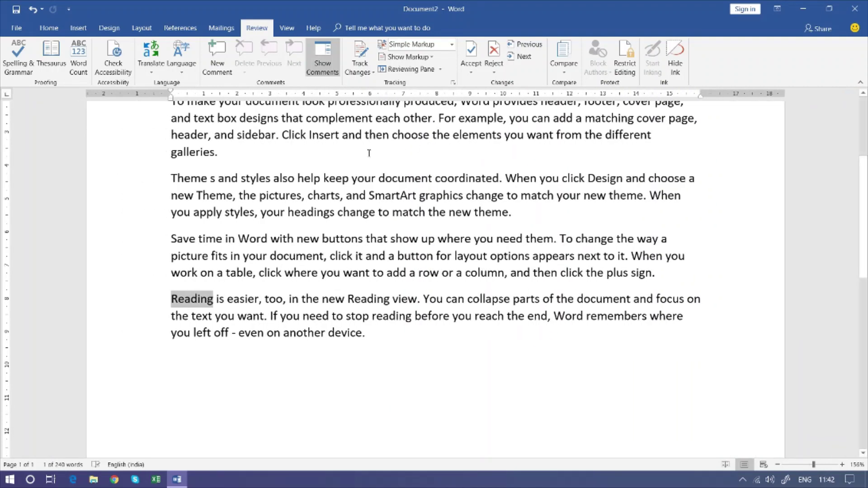
scroll(338, 245, up, 5)
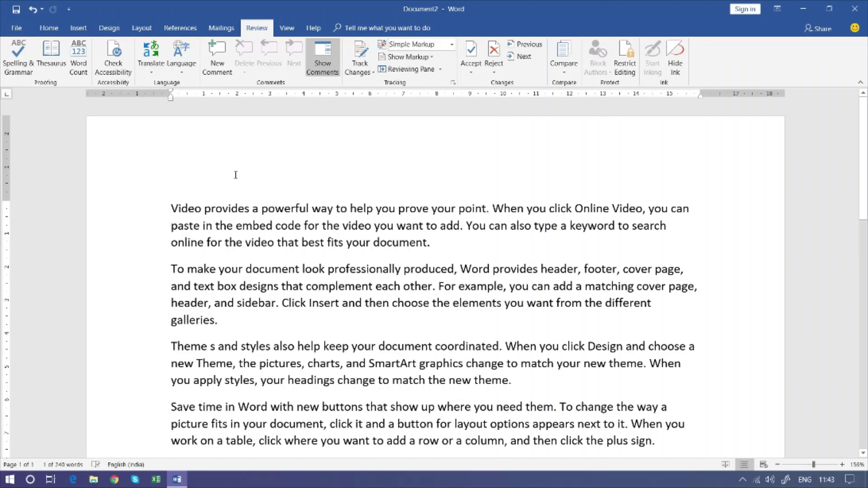
Show Word Count for the selected word Reading, then for the whole selected document
click(79, 65)
drag(429, 175, 408, 158)
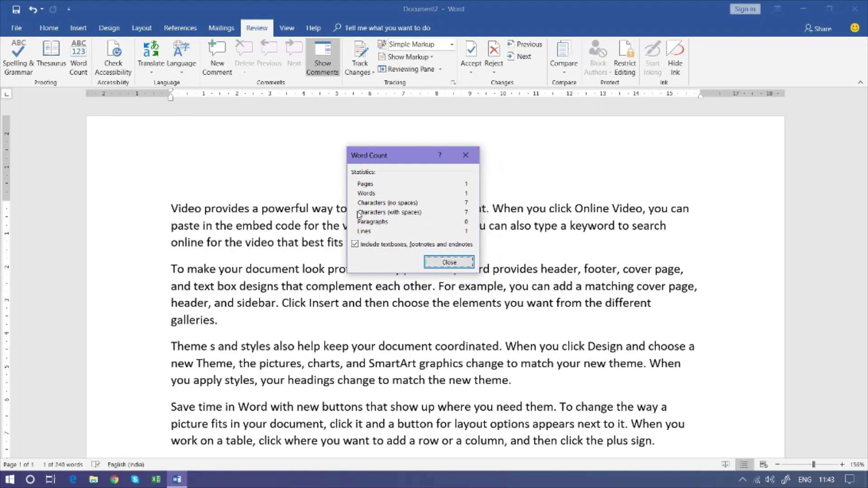
drag(412, 157, 602, 158)
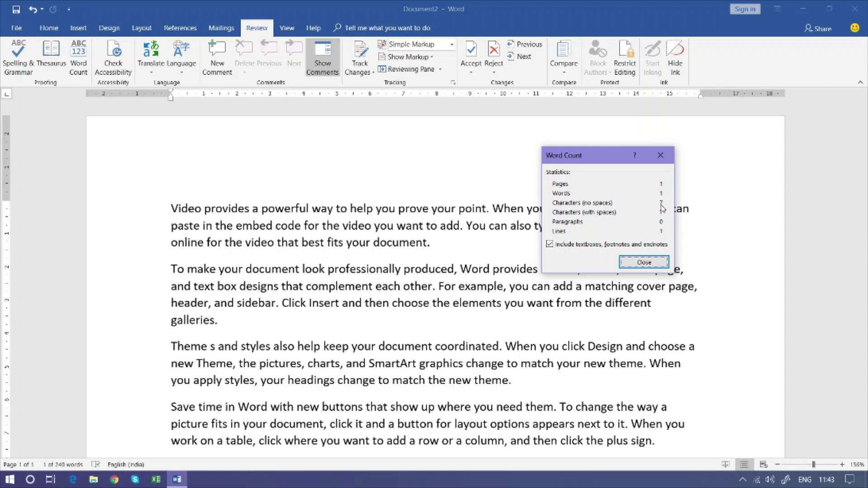
click(660, 154)
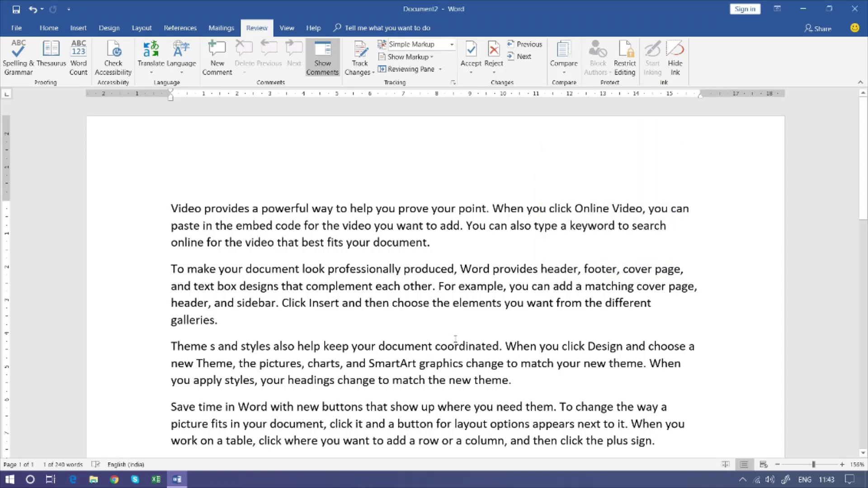
key(ctrl+a)
click(78, 57)
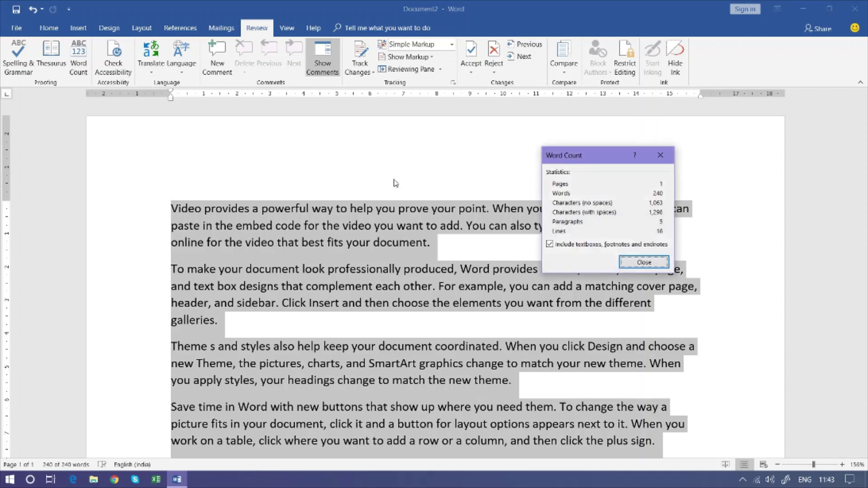
Close the Word Count dialog and deselect the text, showing the 240-word document
click(669, 156)
scroll(375, 357, down, 3)
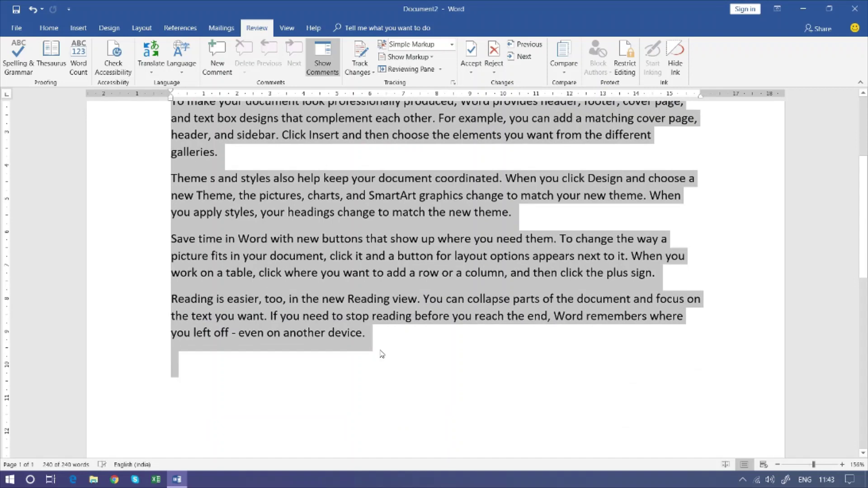
scroll(460, 330, up, 3)
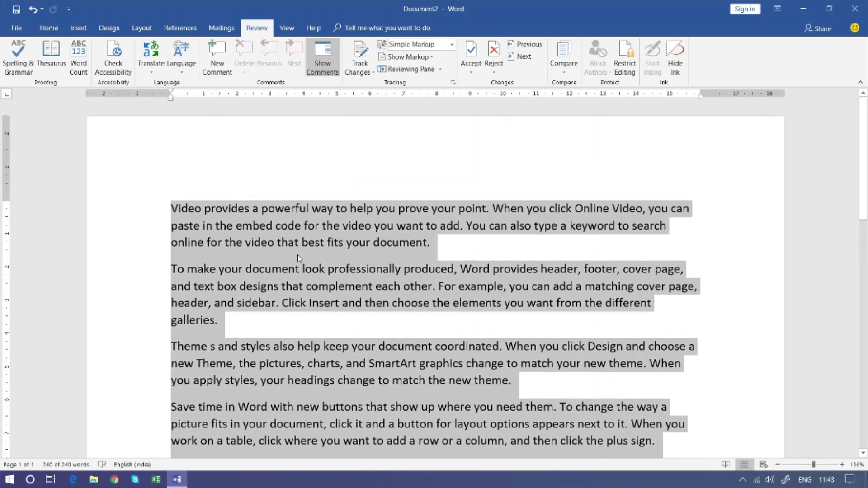
scroll(301, 262, down, 1)
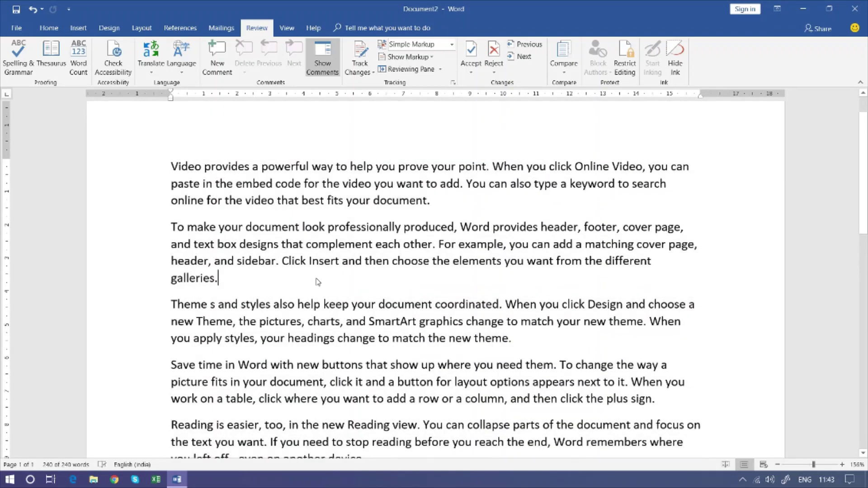
click(317, 279)
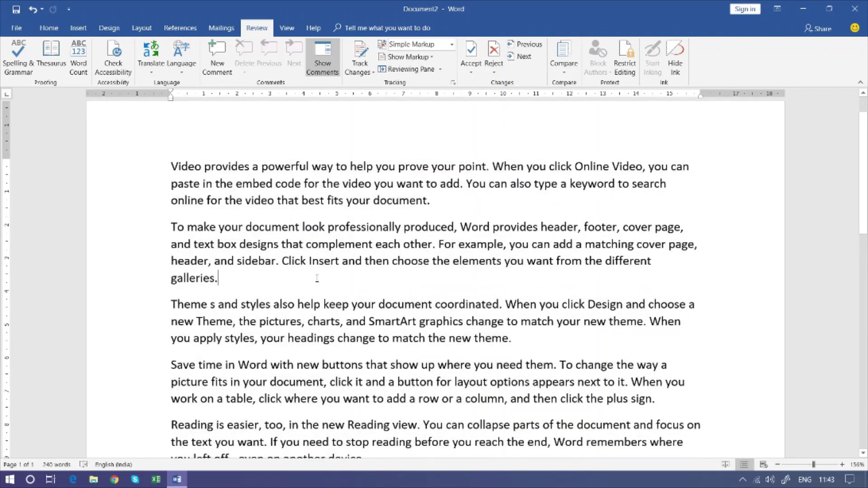
key(ctrl+a)
scroll(317, 279, down, 2)
scroll(317, 278, down, 3)
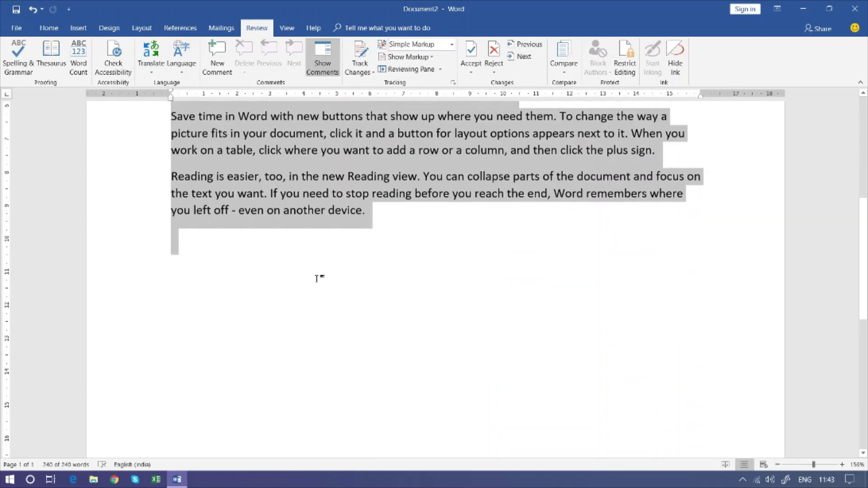
scroll(317, 278, up, 4)
scroll(317, 278, up, 1)
click(363, 182)
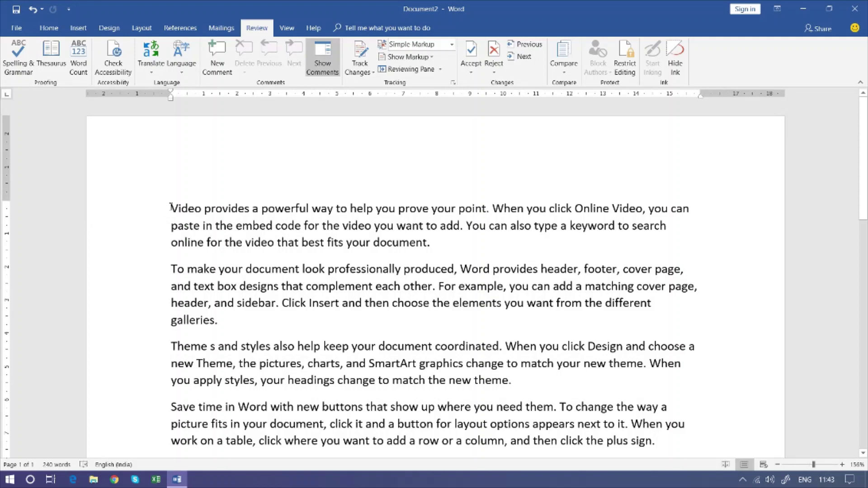
Select all five paragraphs and view Word Count (240 words, 1,063 characters, 16 lines), then close it
drag(171, 208, 474, 444)
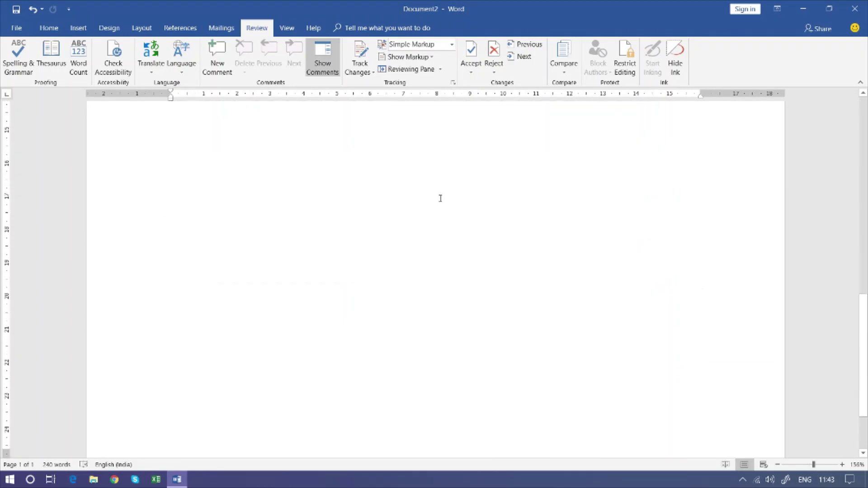
scroll(446, 266, up, 5)
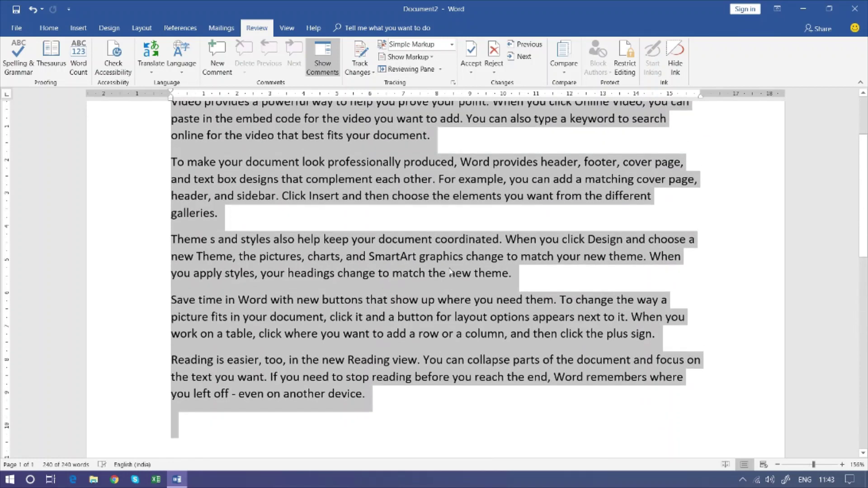
scroll(450, 270, up, 2)
scroll(407, 249, down, 1)
scroll(407, 249, down, 1)
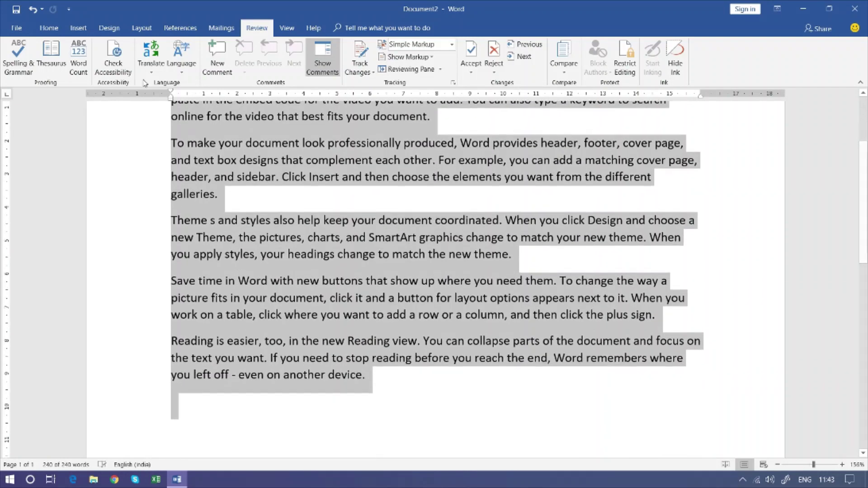
click(84, 66)
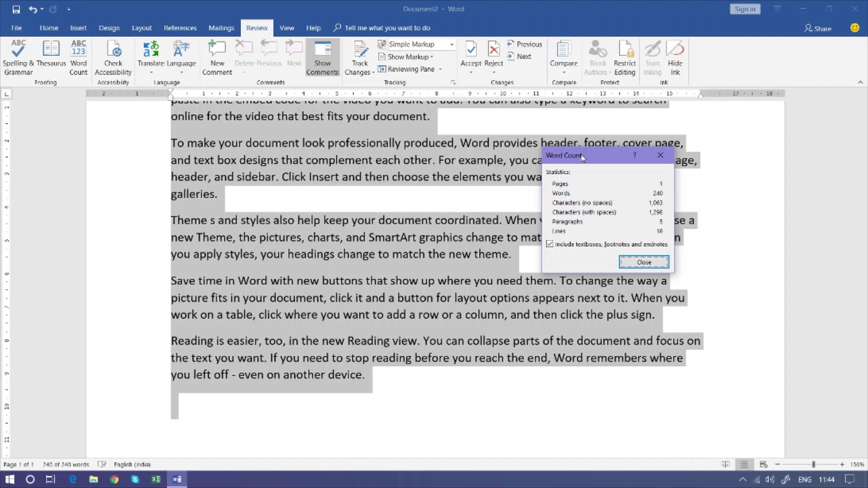
click(660, 155)
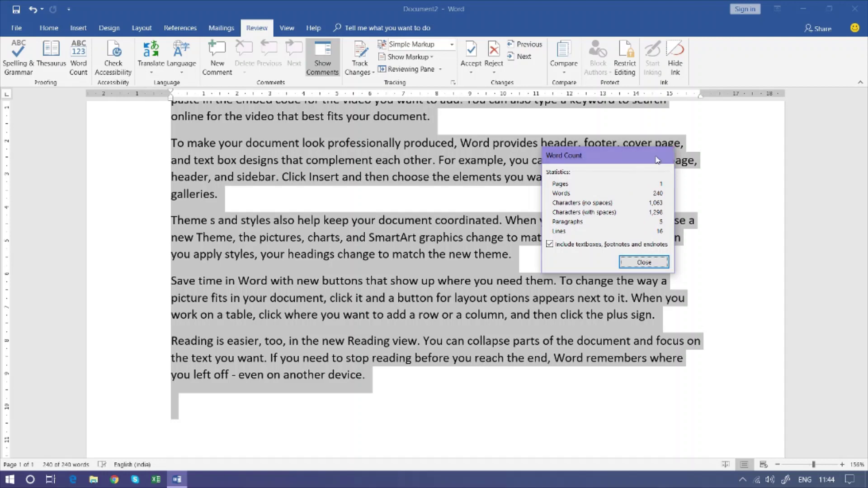